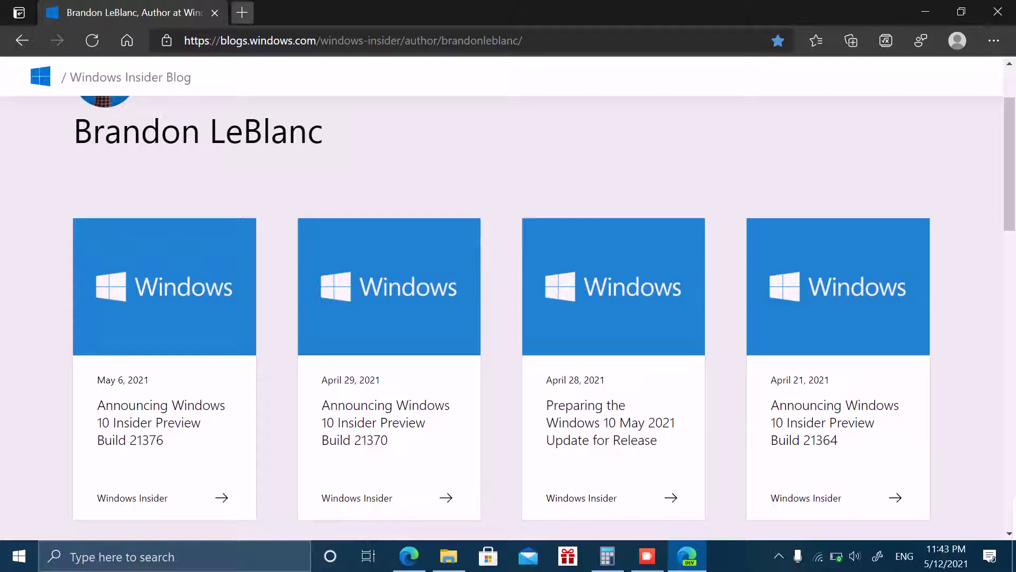
Step: Search Bing for 'sun valle' from a new Edge tab
click(241, 12)
text(sun)
key(BackSpace)
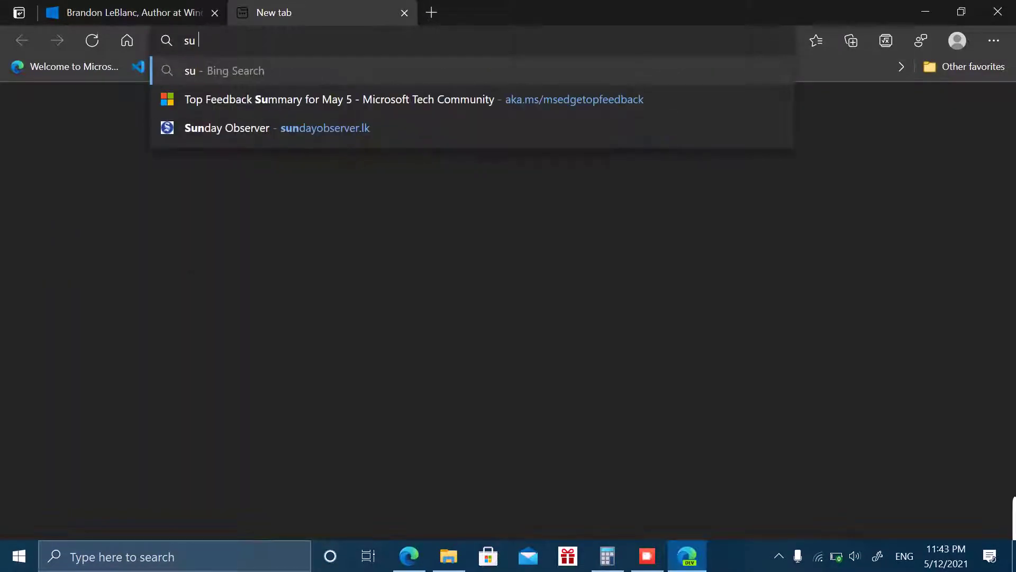
text(n valle)
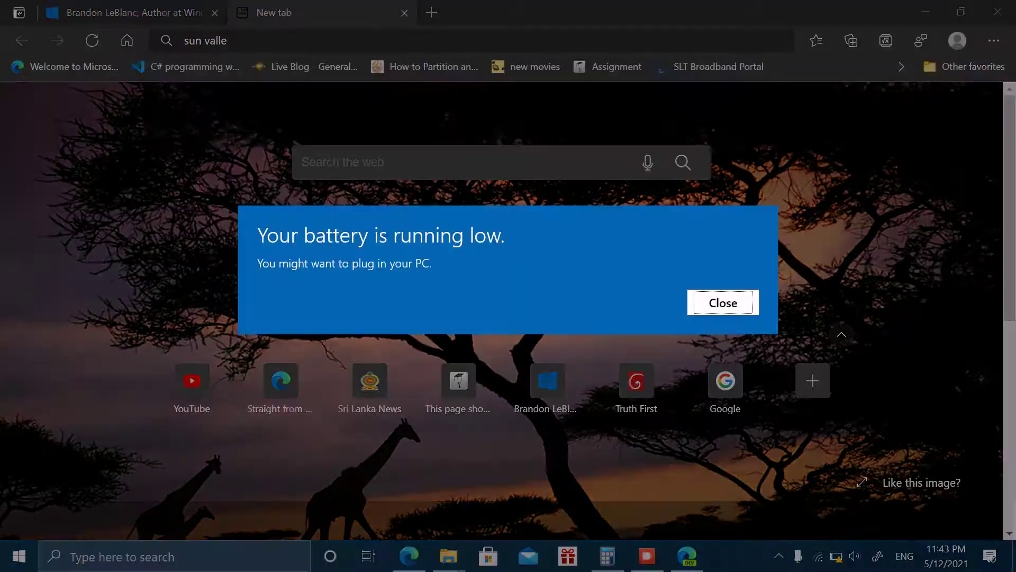
key(Return)
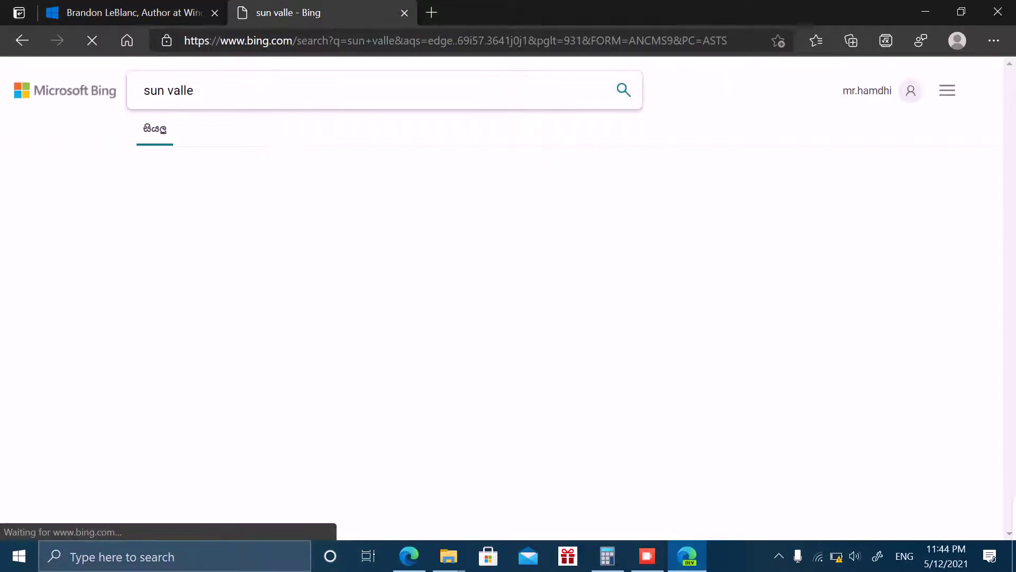
Step: Rerun the 'sun valley' search on Google using the address bar's Google search mode
key(ctrl+l)
text(google.com)
key(Tab)
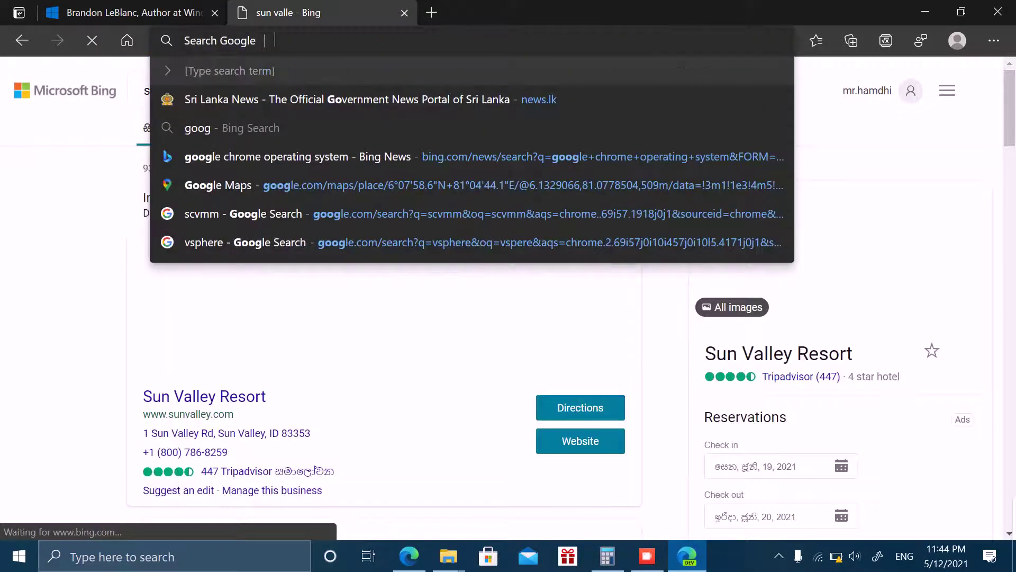
text(sun valley)
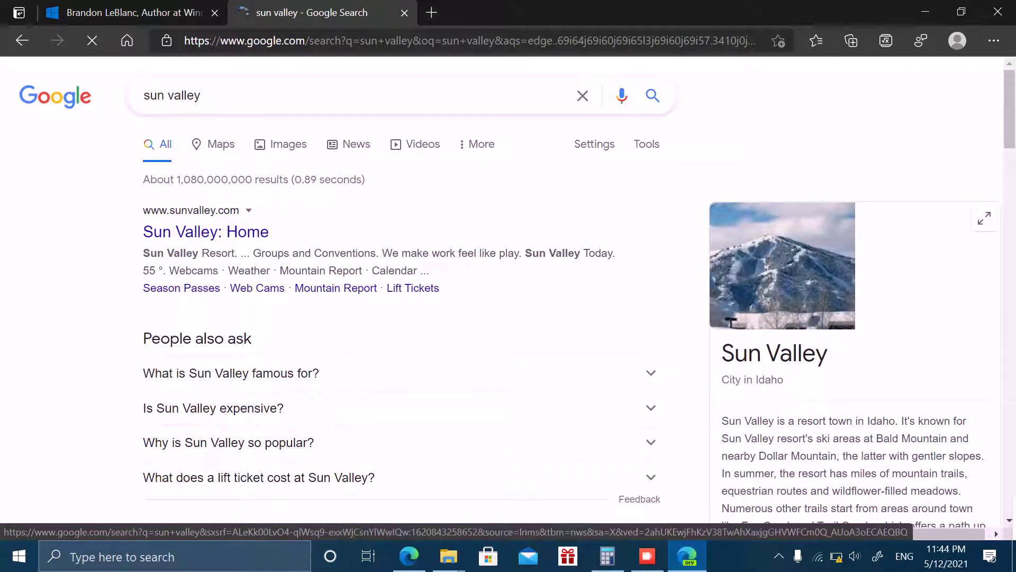
Step: Switch to News results and search 'sun valley windows 21h2'
click(356, 144)
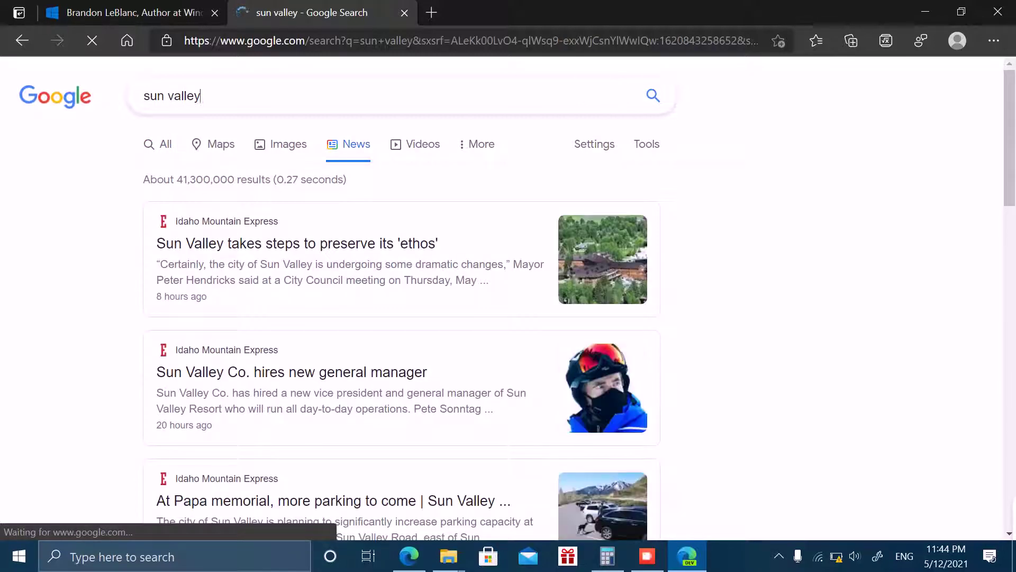
text( windows 2)
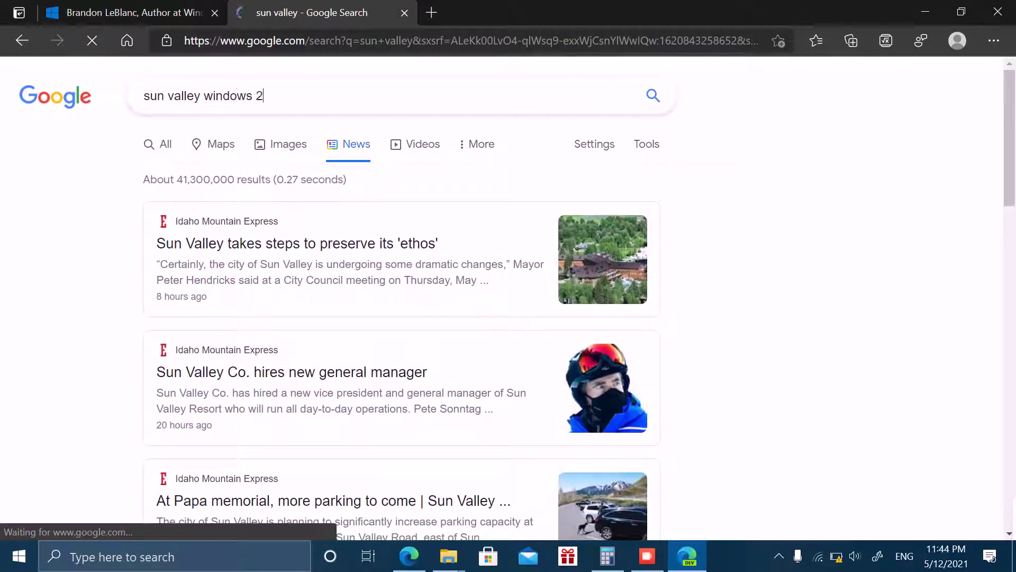
text(1h2)
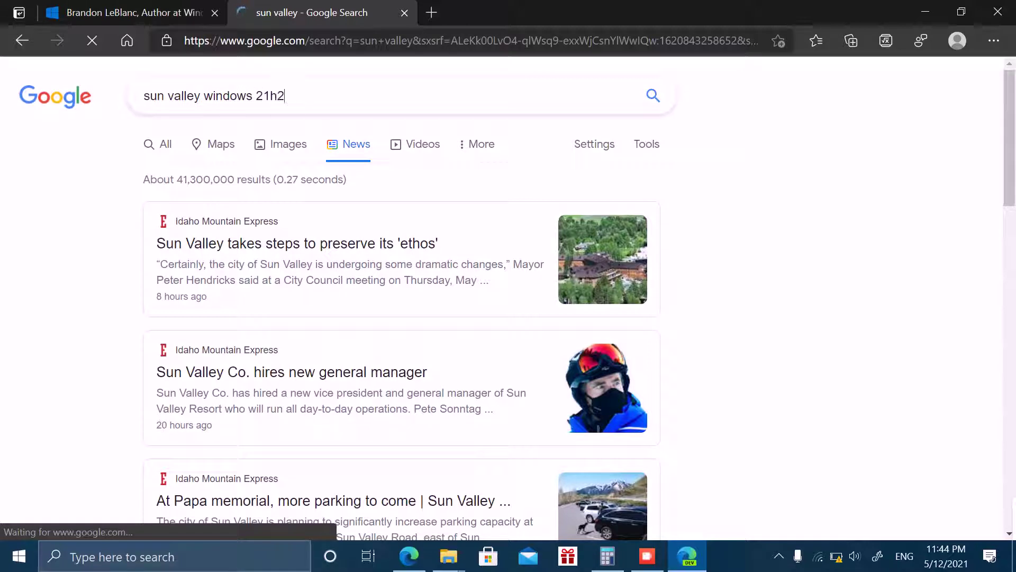
key(Return)
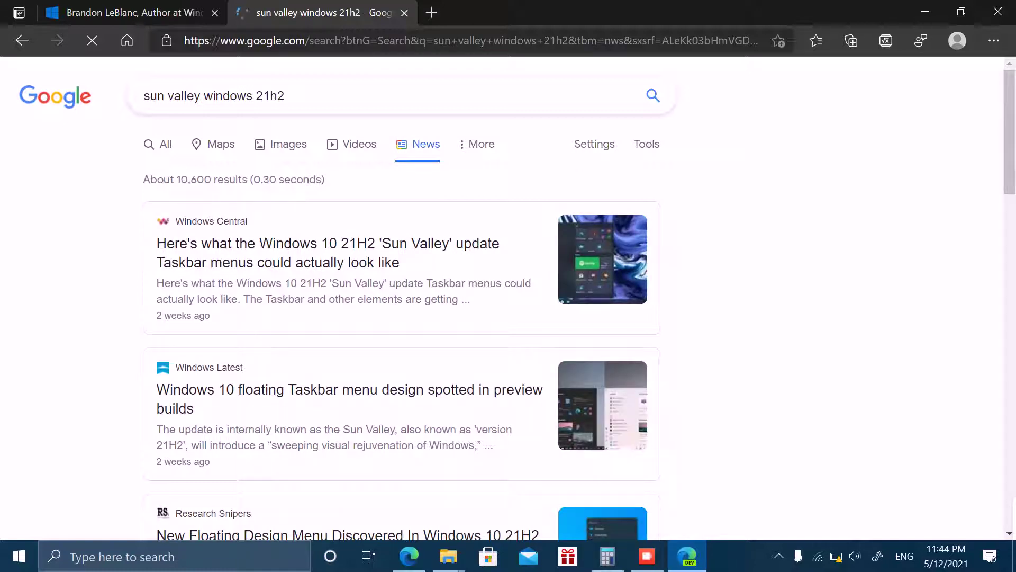
scroll(397, 318, down, 4)
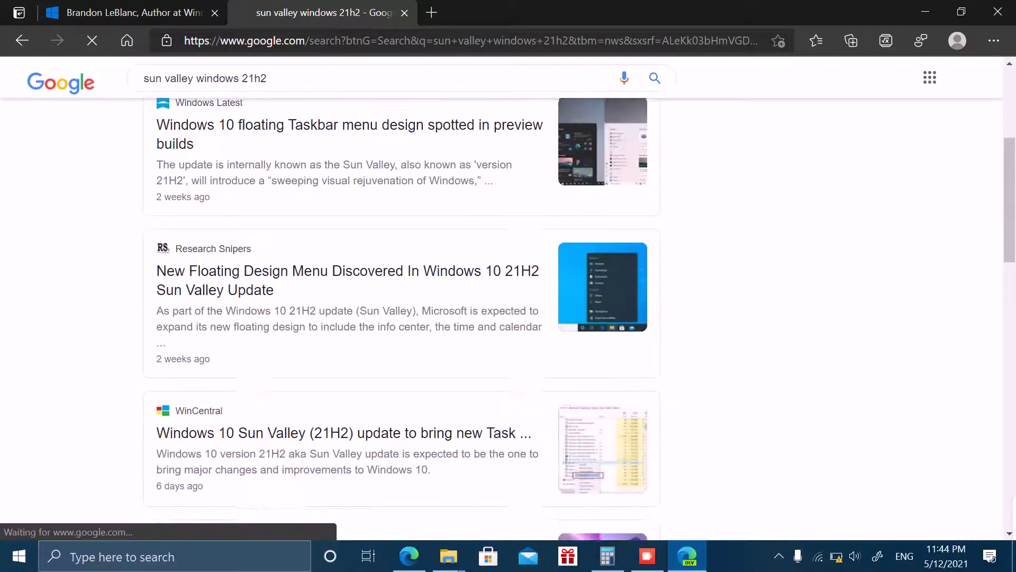
scroll(397, 319, up, 1)
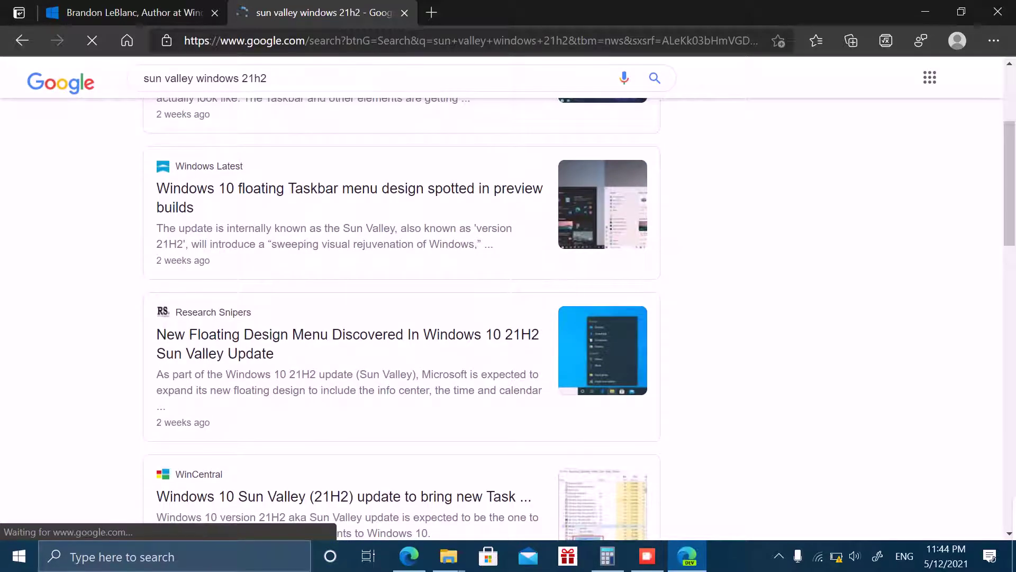
scroll(397, 317, down, 1)
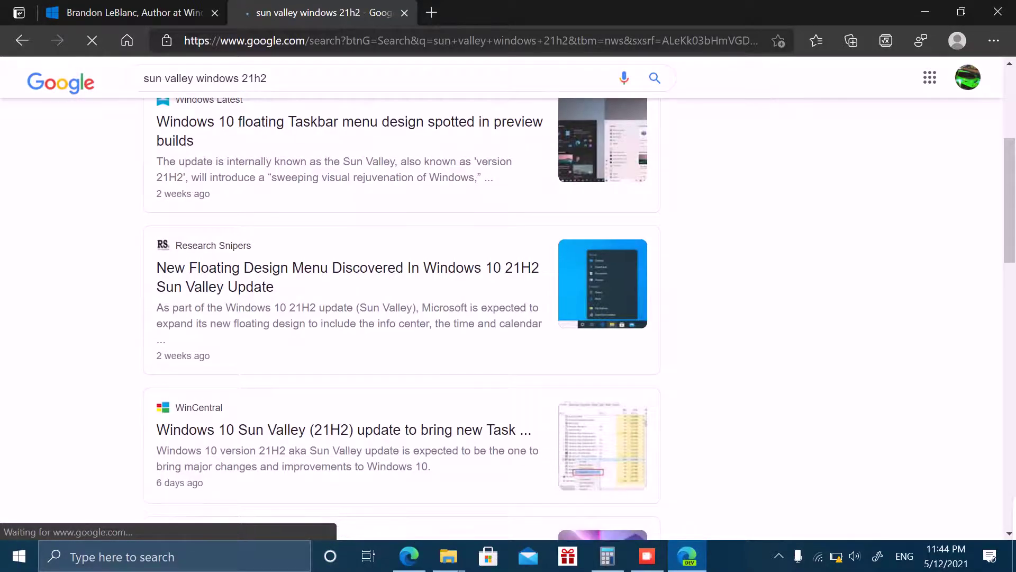
scroll(397, 318, down, 2)
scroll(397, 318, down, 2)
scroll(397, 318, down, 3)
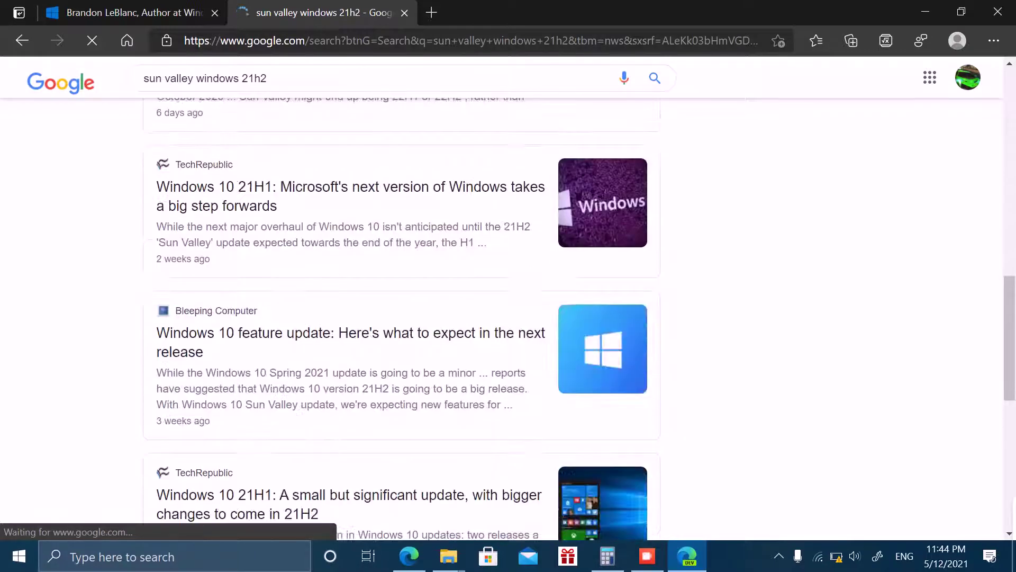
scroll(397, 318, up, 2)
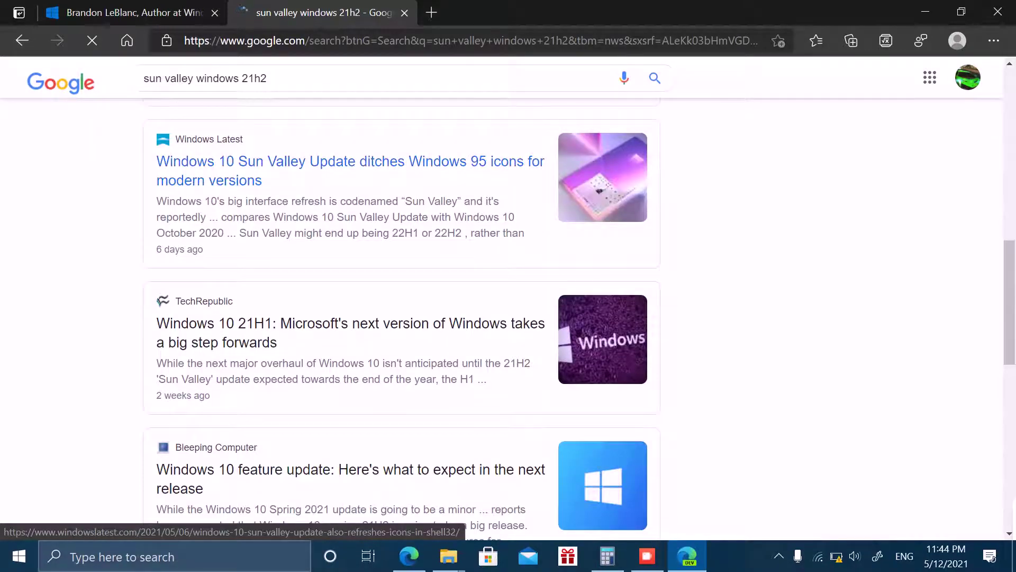
click(349, 170)
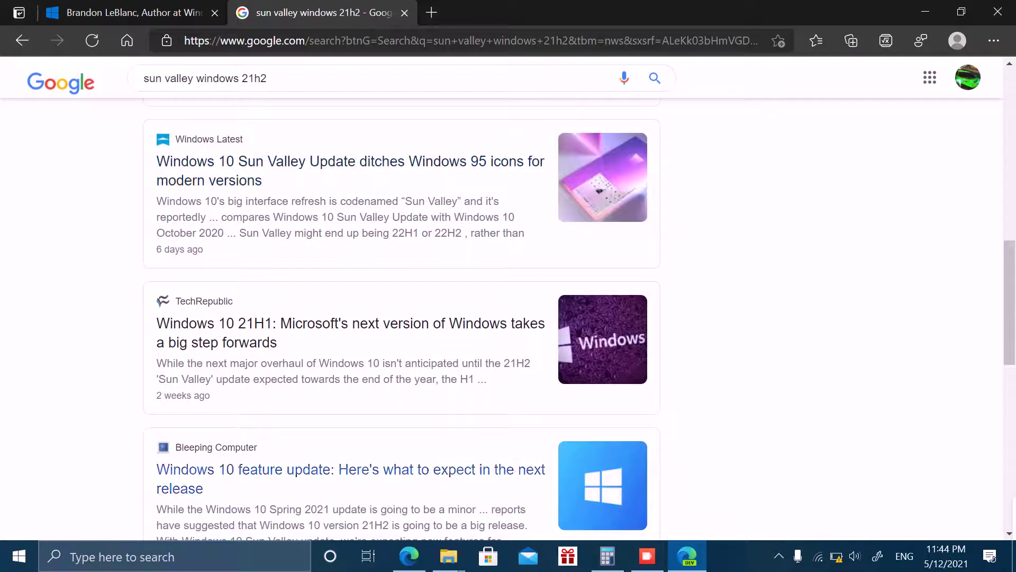
scroll(357, 317, down, 3)
scroll(358, 319, down, 3)
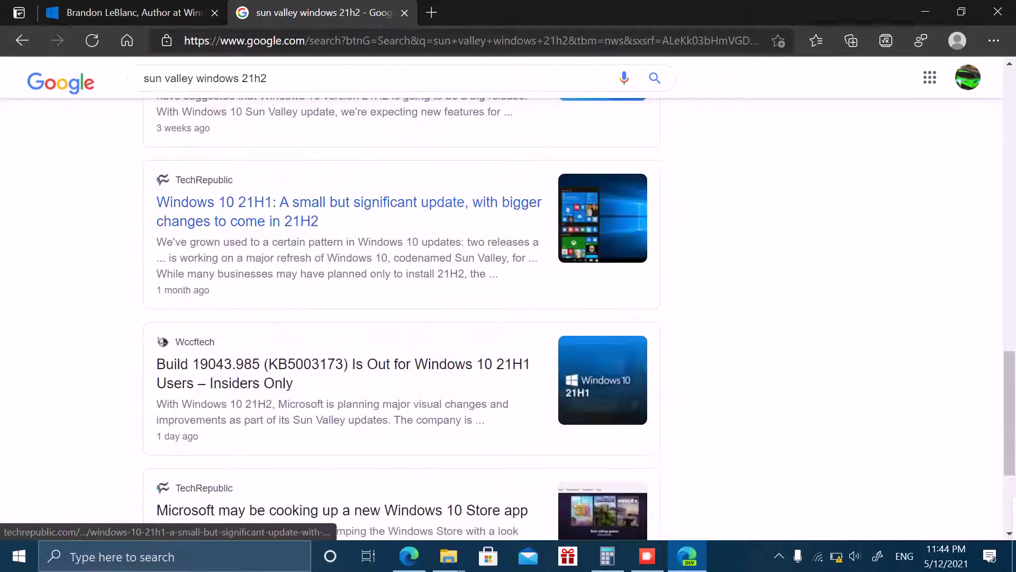
scroll(357, 318, down, 3)
scroll(357, 318, up, 5)
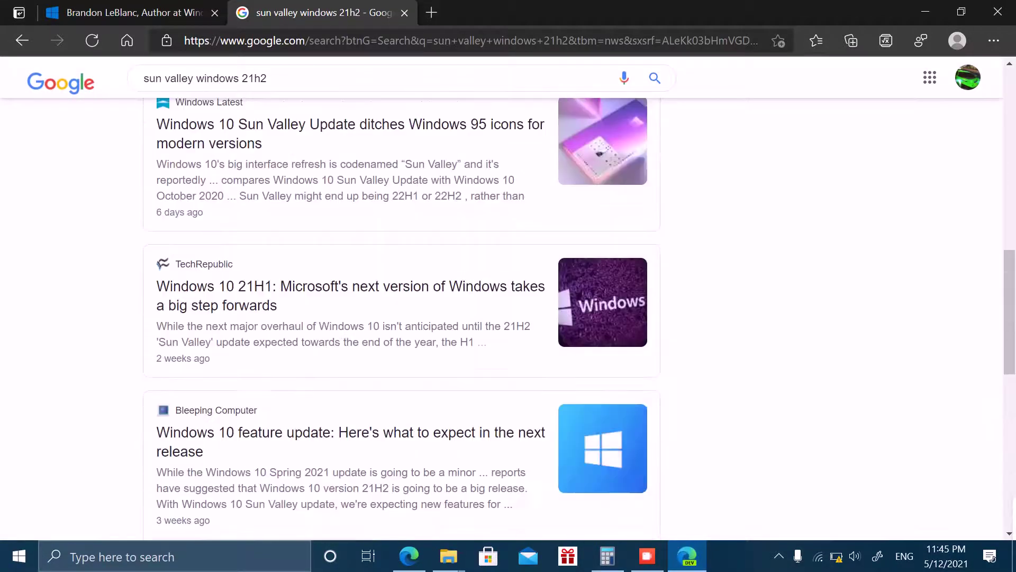
scroll(357, 318, up, 5)
scroll(358, 317, up, 2)
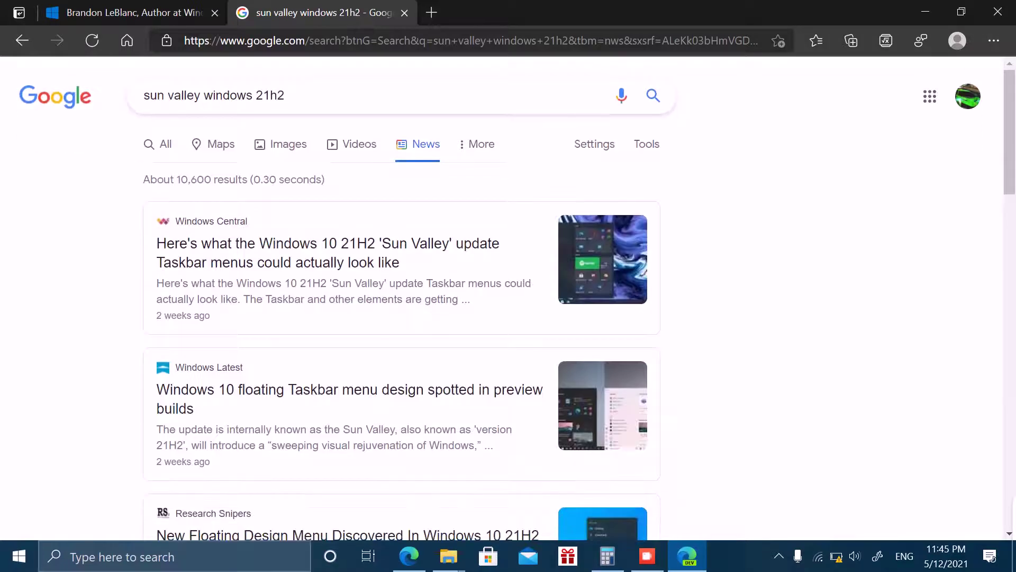